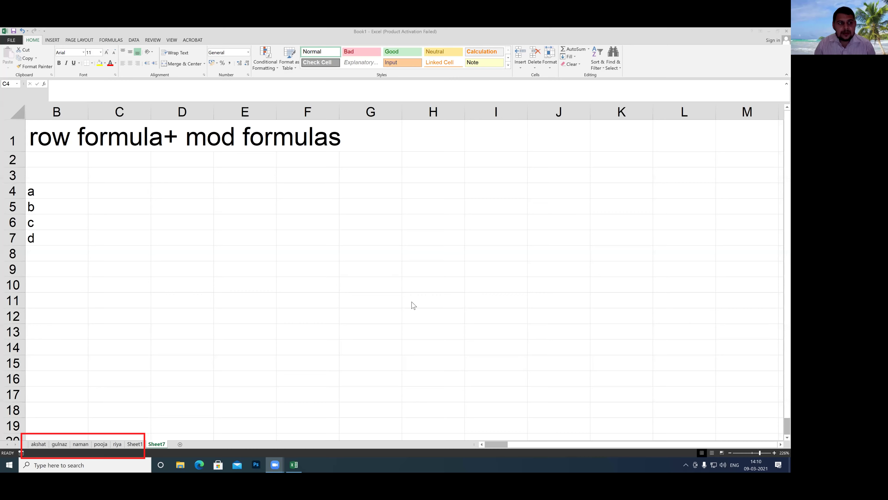
Step: Fill the title 'row formula+ mod formulas' across B1:F1 with orange-gold
{"action": "left_click", "coordinate": [62, 138]}
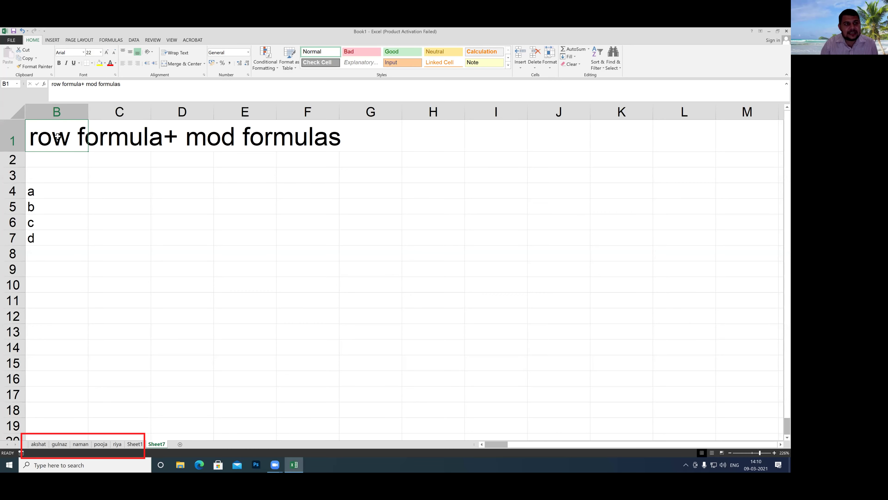
{"action": "left_click", "coordinate": [100, 63]}
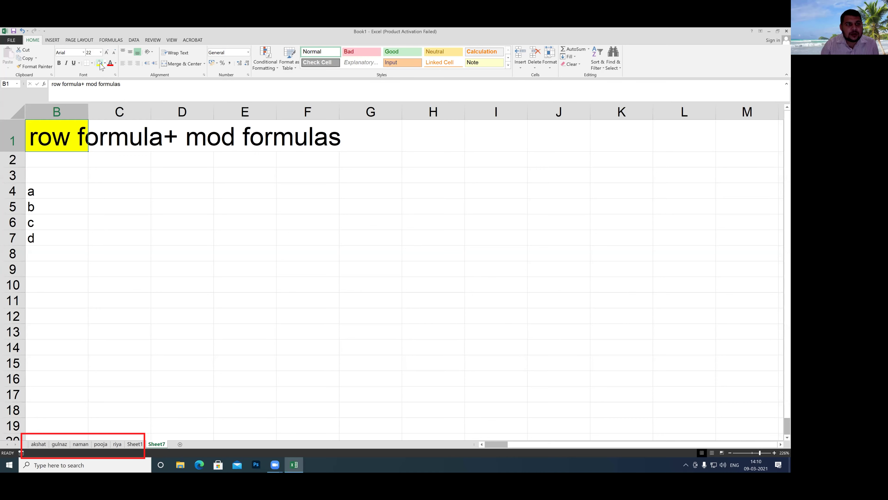
{"action": "left_click_drag", "start_coordinate": [78, 136], "coordinate": [315, 137]}
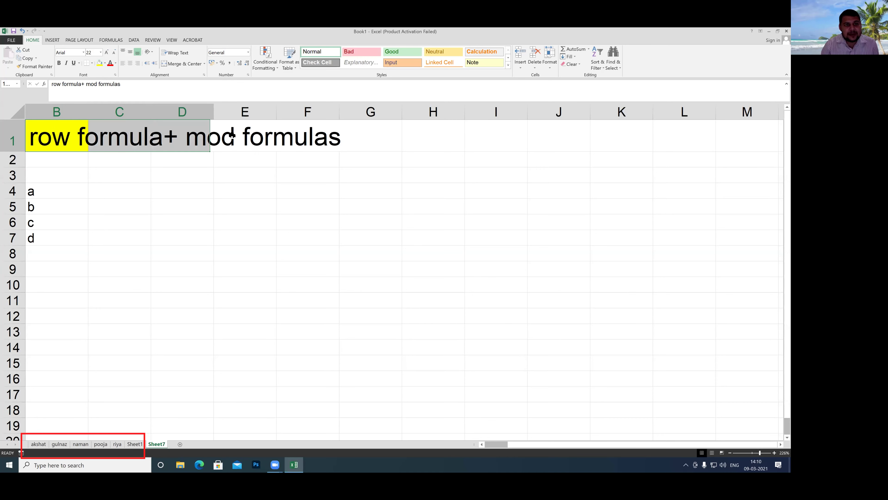
{"action": "left_click", "coordinate": [105, 63]}
{"action": "left_click", "coordinate": [111, 117]}
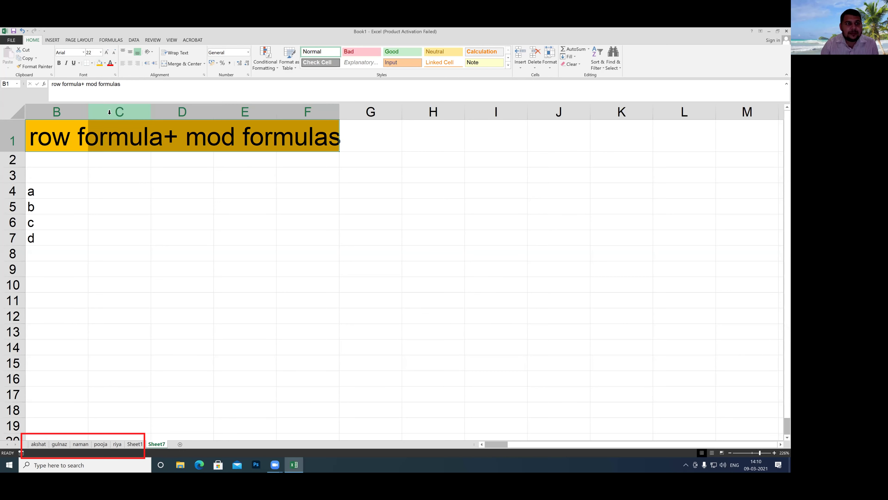
{"action": "left_click", "coordinate": [109, 188]}
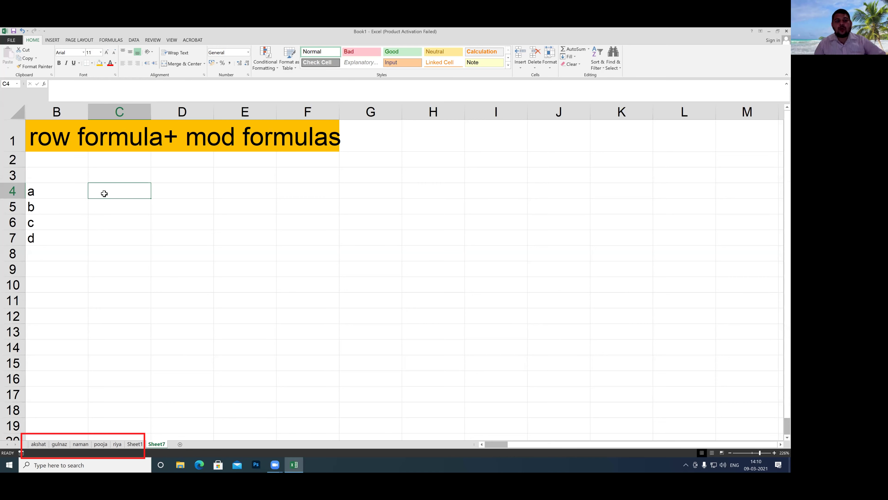
Step: Enter the heading 'row' in cell C3
{"action": "left_click", "coordinate": [115, 177]}
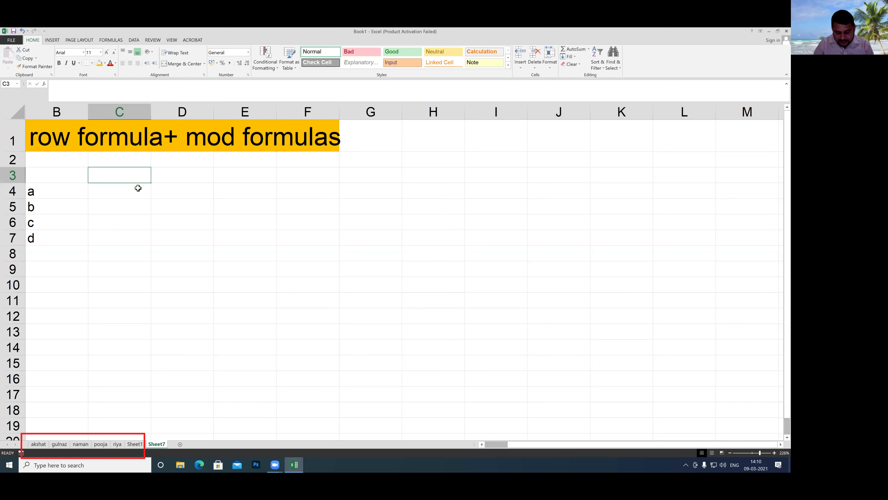
{"action": "type", "text": "row"}
{"action": "key", "text": "Return"}
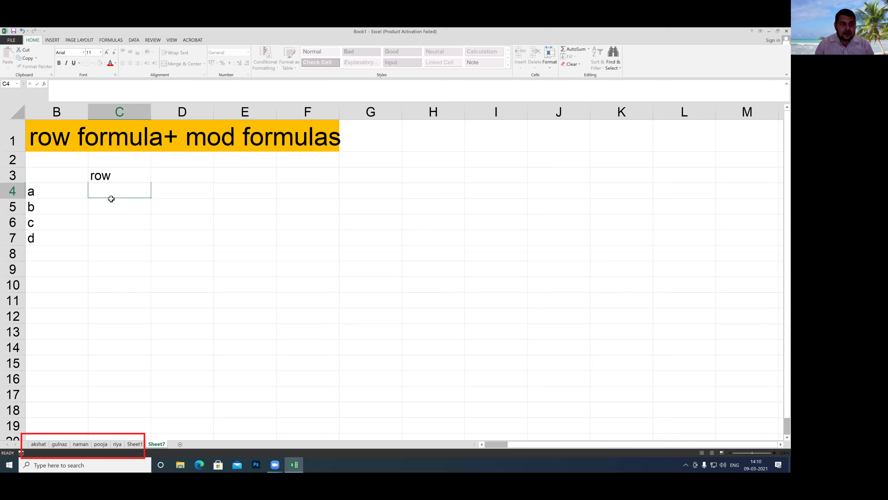
Step: Enter =ROW(B4) in C4 so it returns 4
{"action": "type", "text": "="}
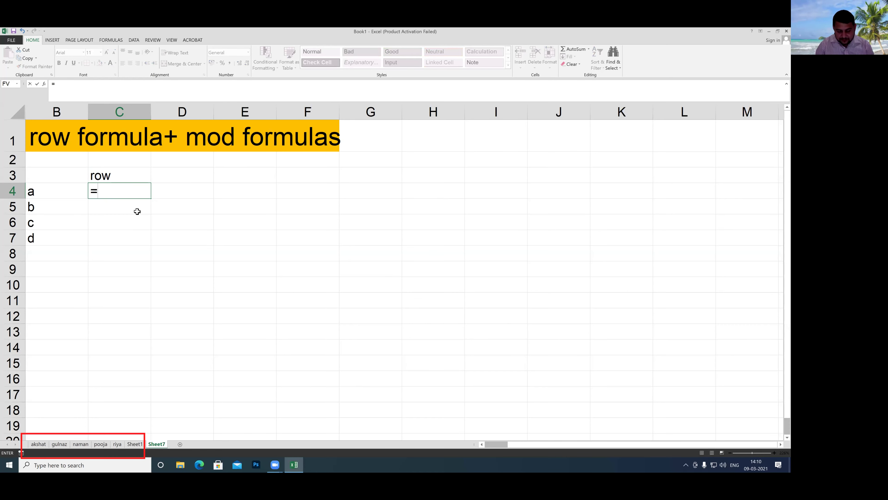
{"action": "type", "text": "row"}
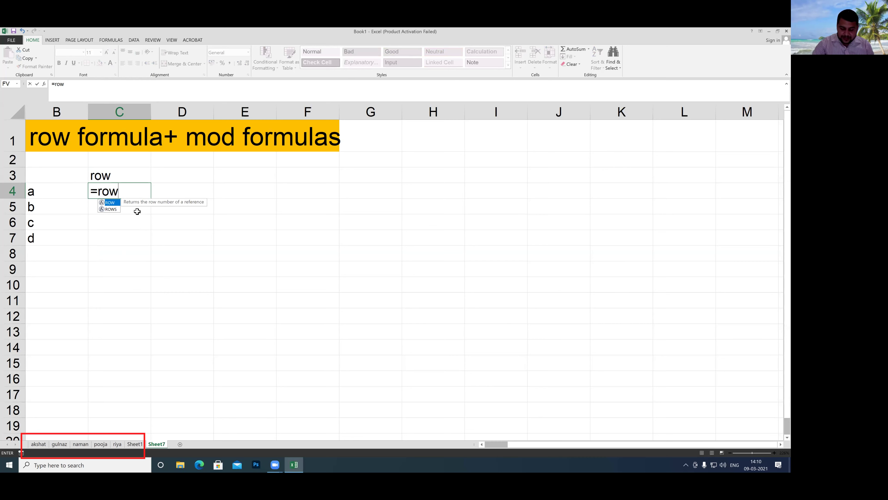
{"action": "type", "text": "("}
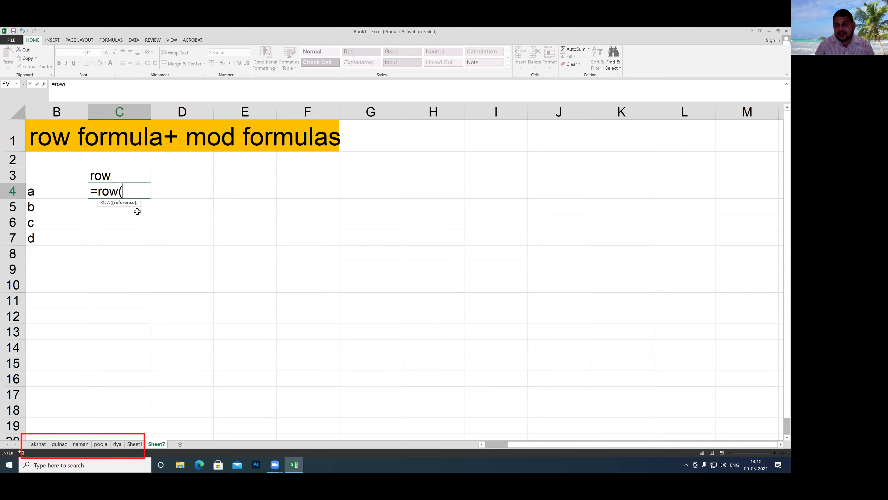
{"action": "left_click", "coordinate": [42, 194]}
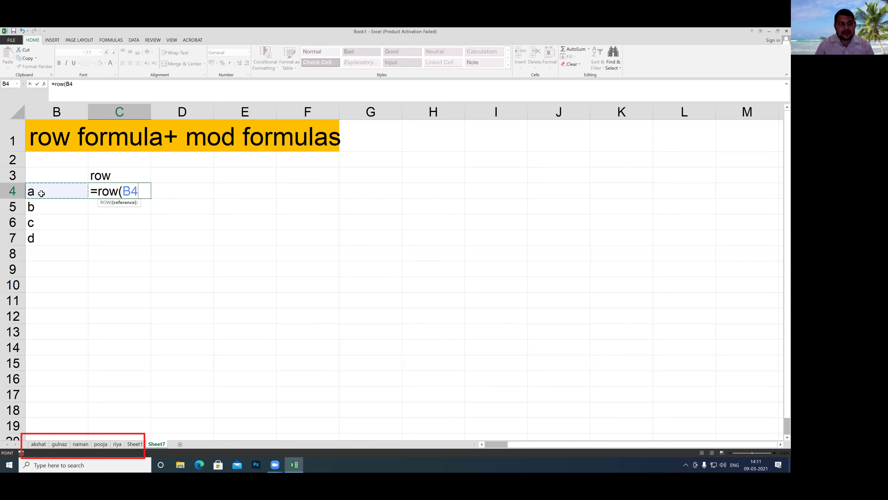
{"action": "type", "text": ")"}
{"action": "key", "text": "Return"}
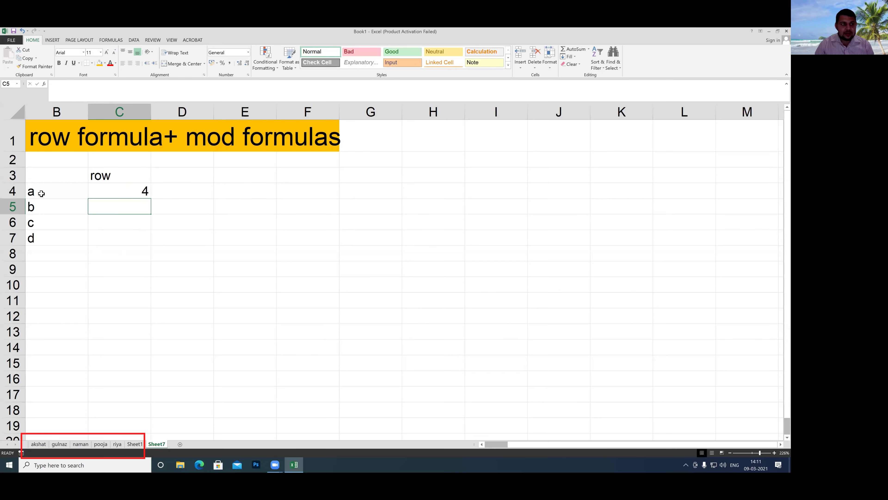
Step: Copy C4's ROW formula down to C7, giving 4 to 7
{"action": "left_click", "coordinate": [119, 196]}
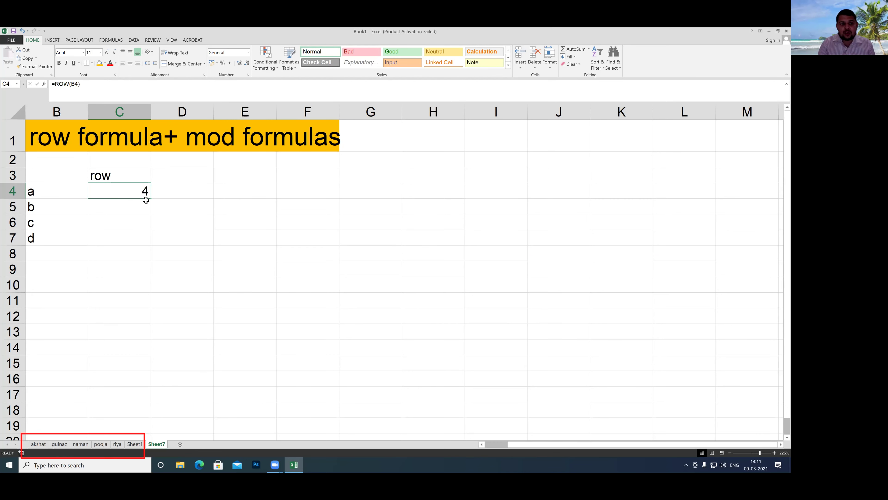
{"action": "left_click_drag", "start_coordinate": [145, 200], "coordinate": [149, 241]}
{"action": "left_click", "coordinate": [116, 210]}
{"action": "left_click", "coordinate": [120, 226]}
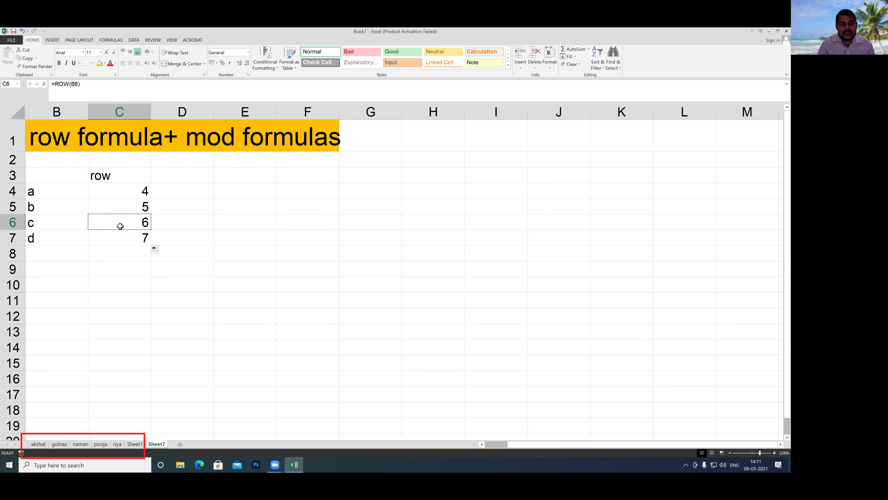
{"action": "left_click", "coordinate": [117, 239]}
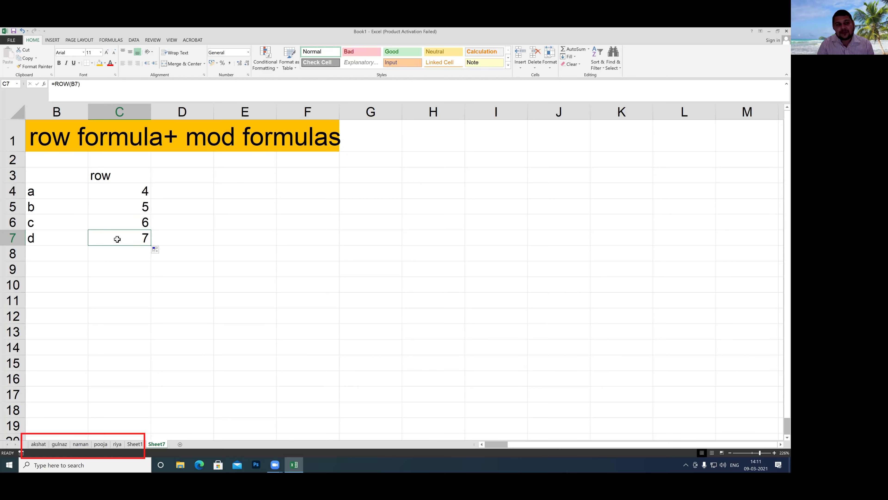
Step: Apply All Borders to the table range B4:C7
{"action": "left_click_drag", "start_coordinate": [34, 191], "coordinate": [137, 237]}
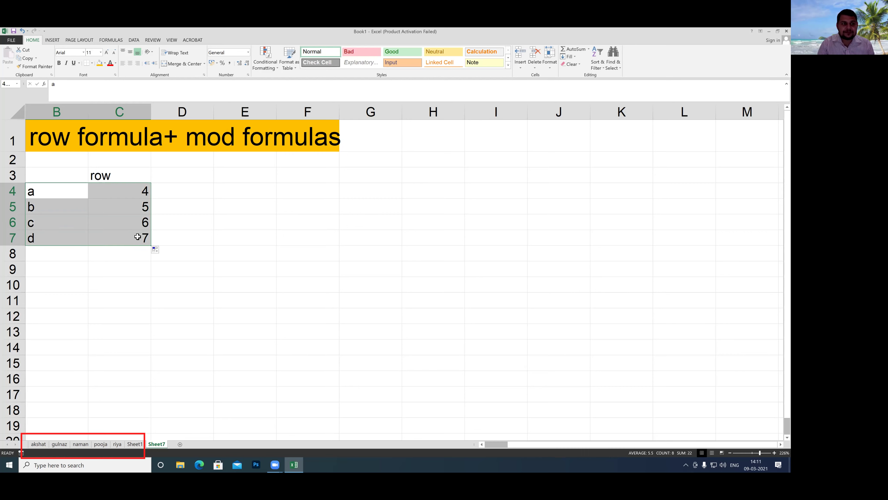
{"action": "left_click", "coordinate": [92, 63]}
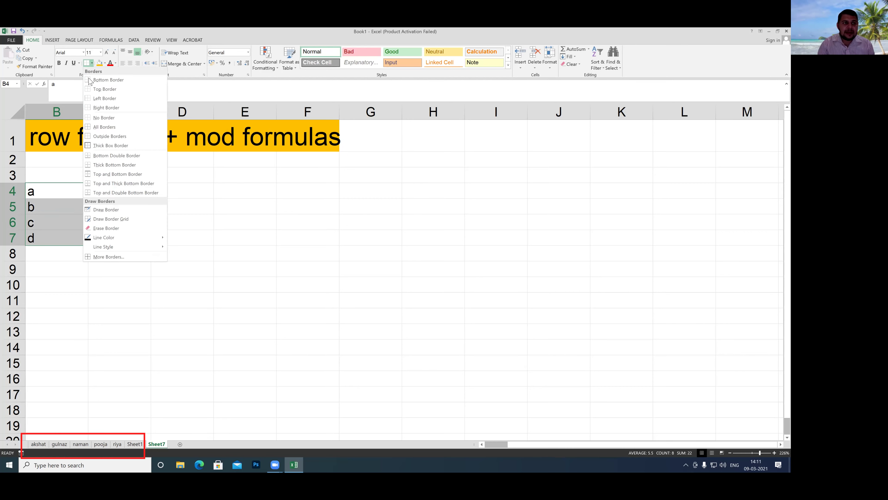
{"action": "left_click", "coordinate": [98, 127]}
{"action": "left_click", "coordinate": [155, 220]}
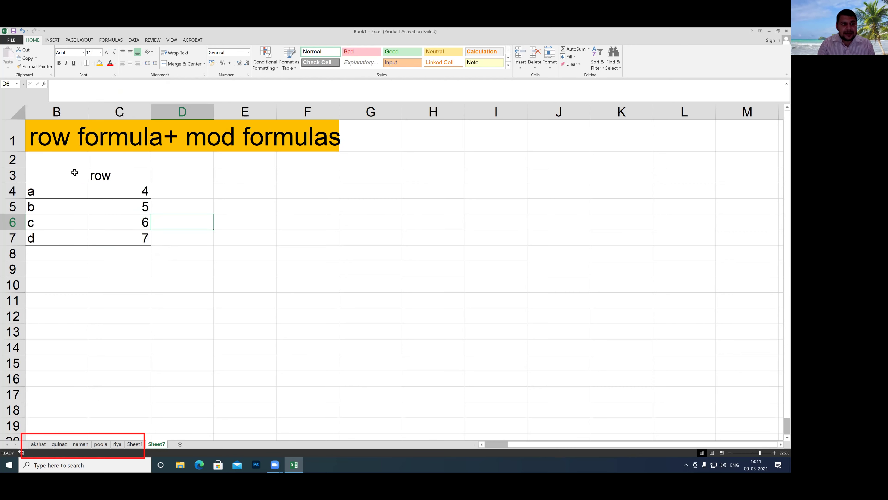
{"action": "left_click", "coordinate": [36, 147]}
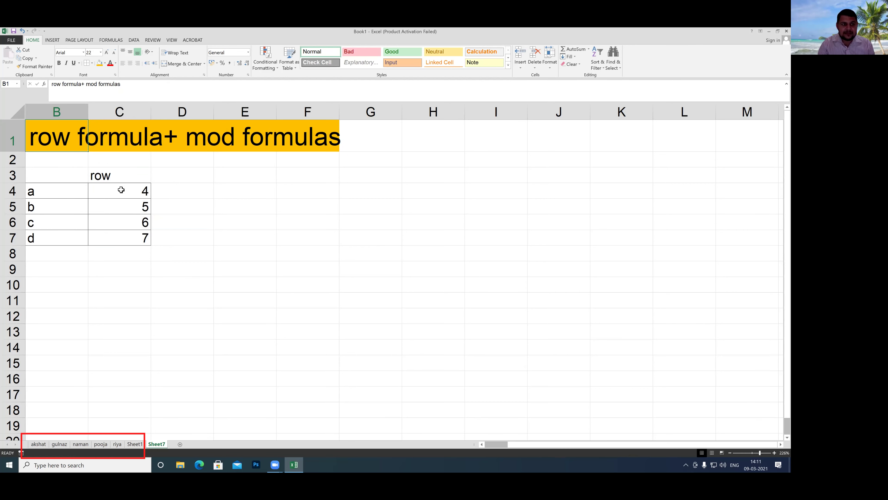
Step: Replace the 'row' header in C3 with =ROW(B1), which returns 1
{"action": "left_click", "coordinate": [118, 176]}
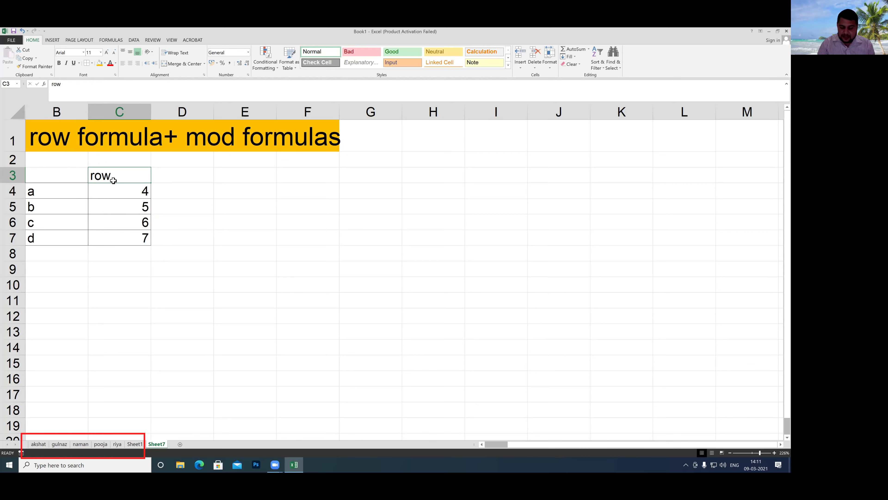
{"action": "key", "text": "BackSpace"}
{"action": "type", "text": "="}
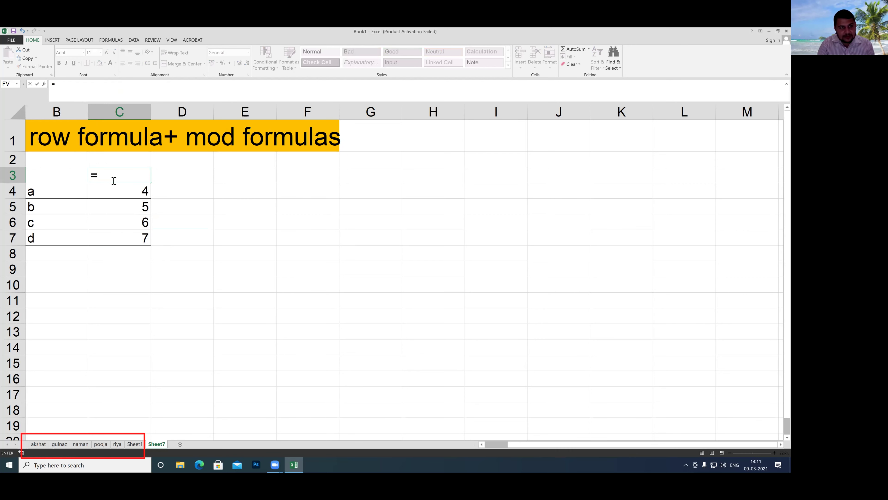
{"action": "type", "text": "row"}
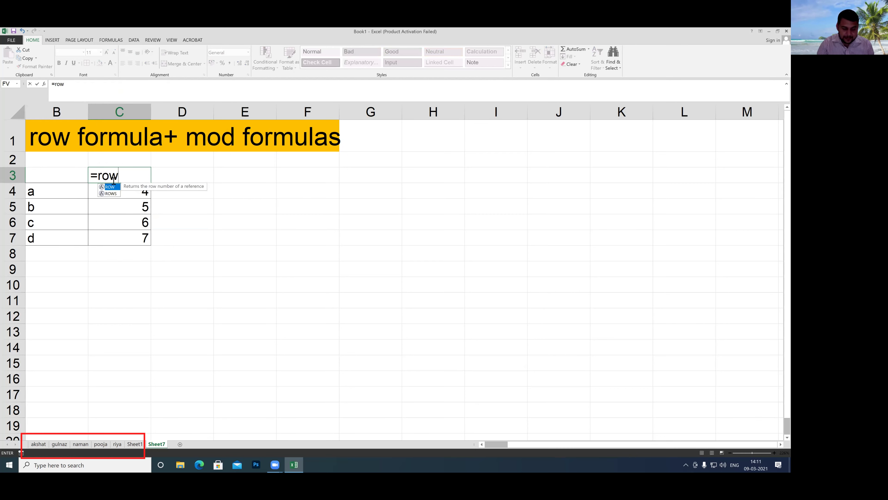
{"action": "type", "text": "("}
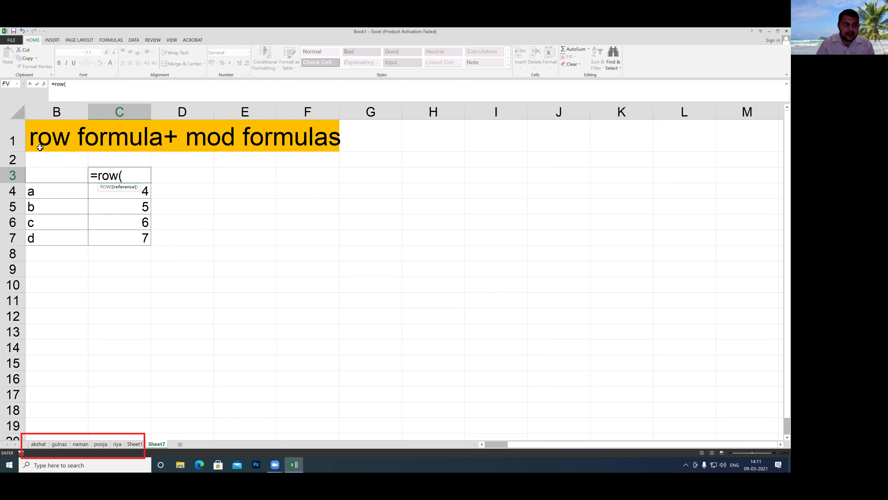
{"action": "left_click", "coordinate": [43, 138]}
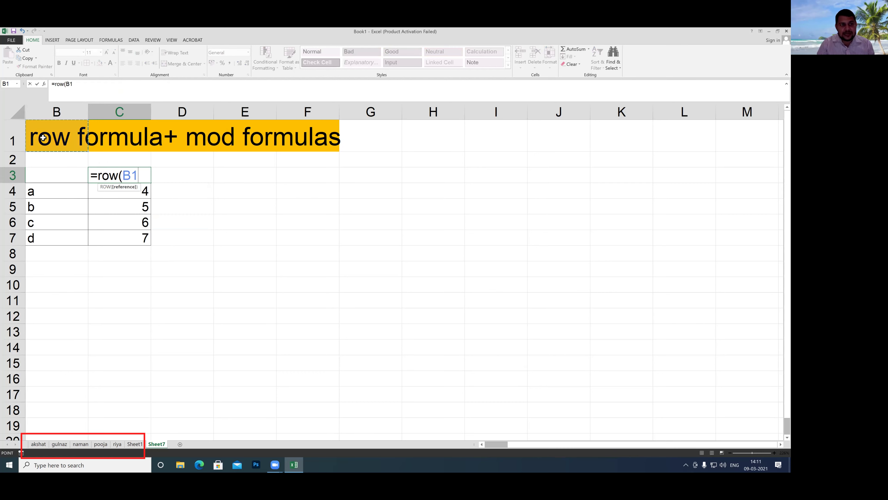
{"action": "type", "text": ")"}
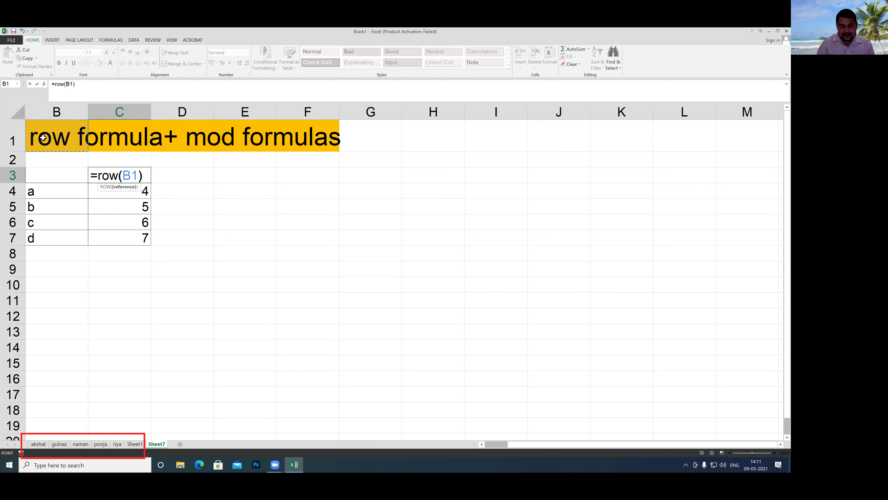
{"action": "key", "text": "Return"}
{"action": "left_click", "coordinate": [118, 178]}
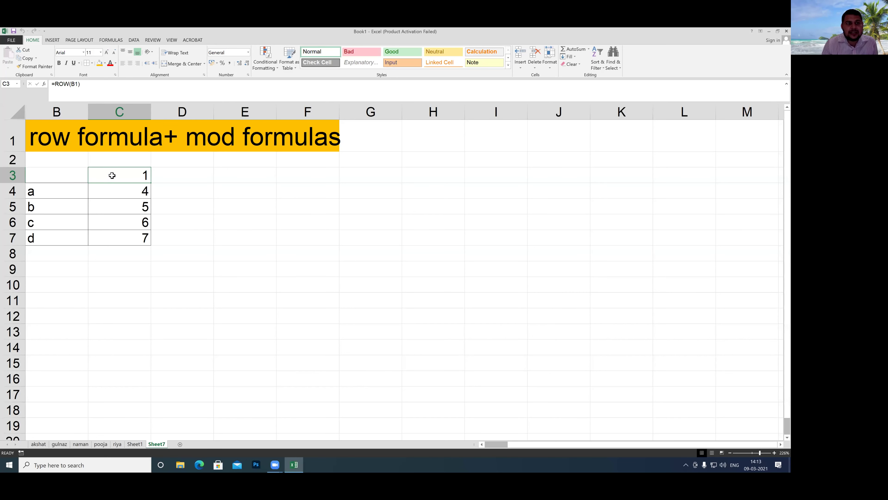
Step: Fill cell C3 with Light Green from the Standard Colors
{"action": "left_click", "coordinate": [105, 63]}
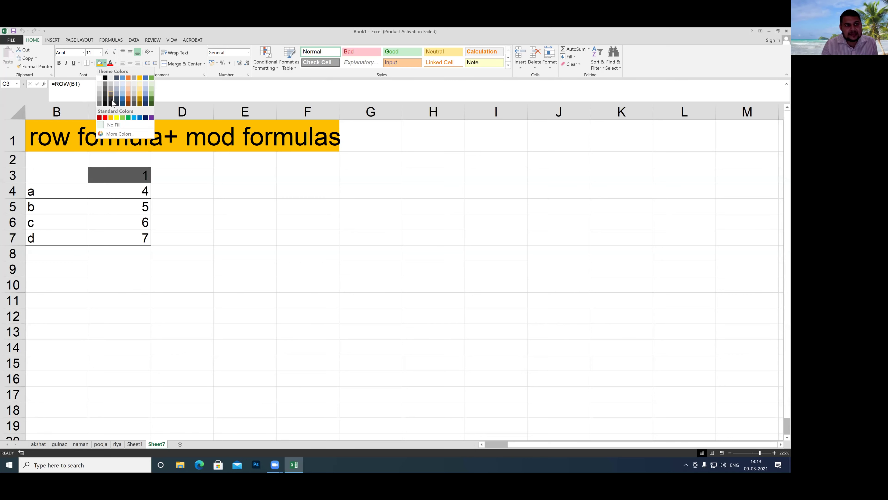
{"action": "left_click", "coordinate": [123, 118]}
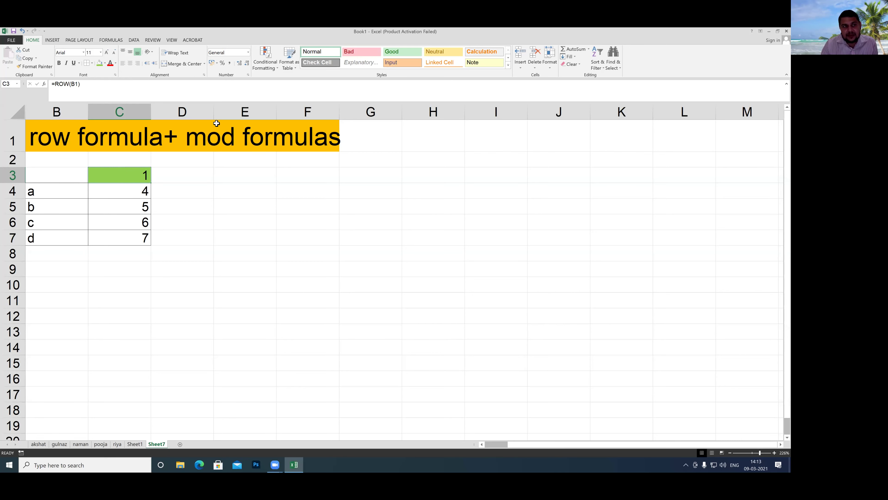
{"action": "left_click_drag", "start_coordinate": [47, 77], "coordinate": [92, 91]}
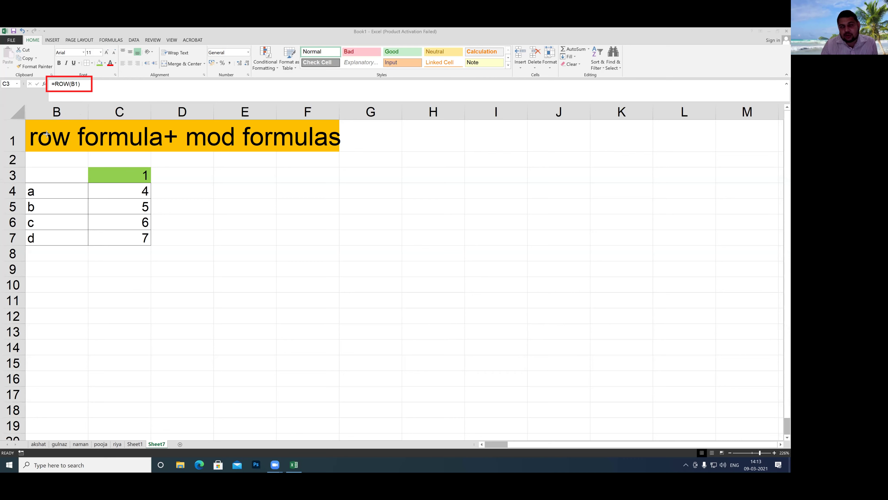
{"action": "left_click_drag", "start_coordinate": [27, 121], "coordinate": [70, 150]}
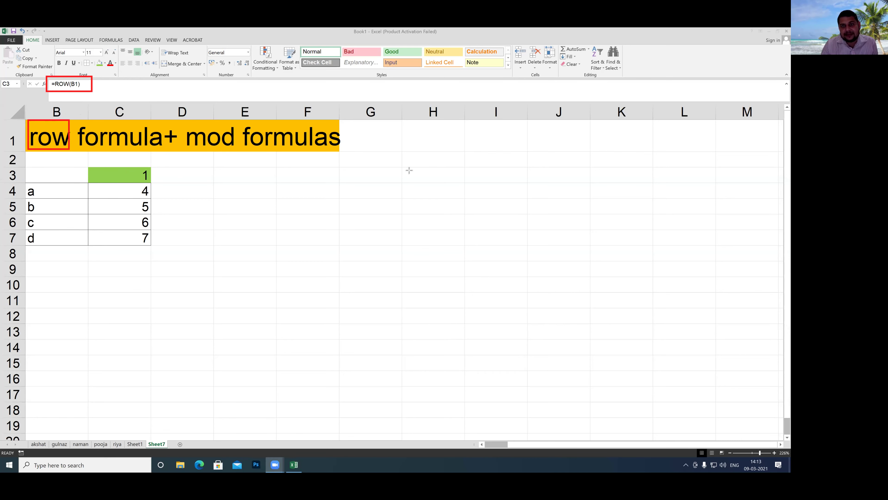
{"action": "key", "text": "Escape"}
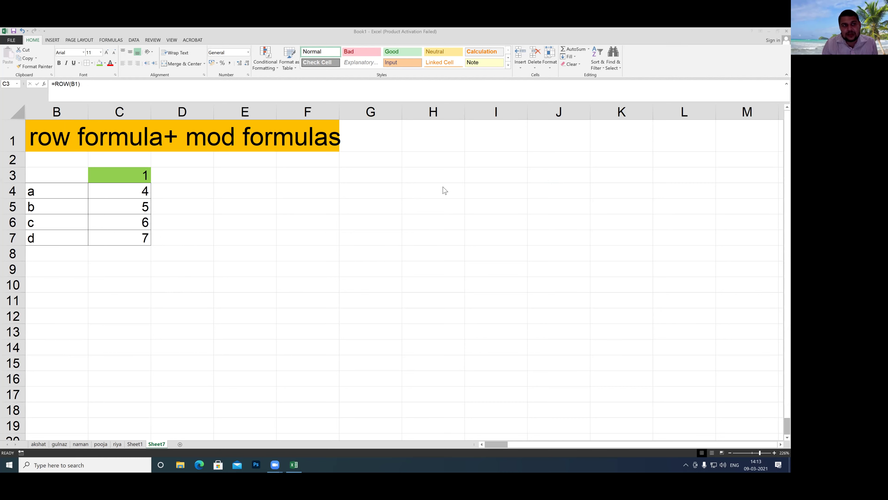
{"action": "left_click_drag", "start_coordinate": [200, 179], "coordinate": [107, 42]}
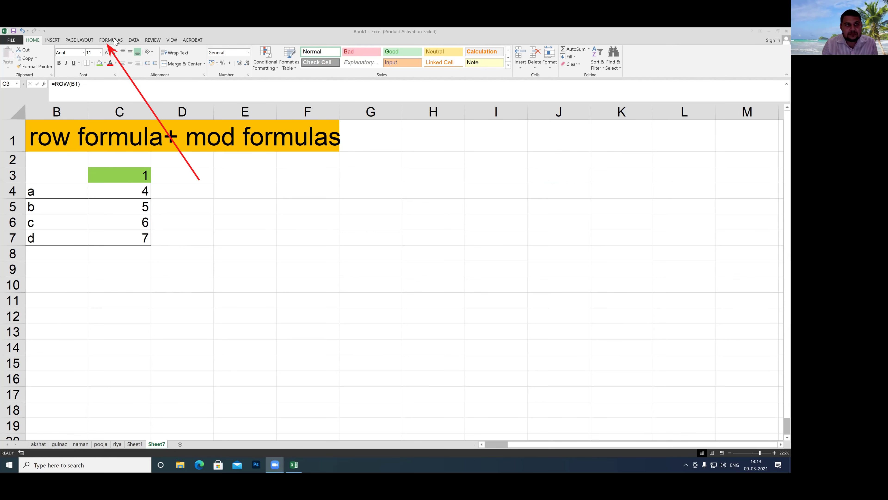
Step: Trace C3's precedent arrow back to B1 on the Formulas tab, then remove it
{"action": "left_click", "coordinate": [112, 41]}
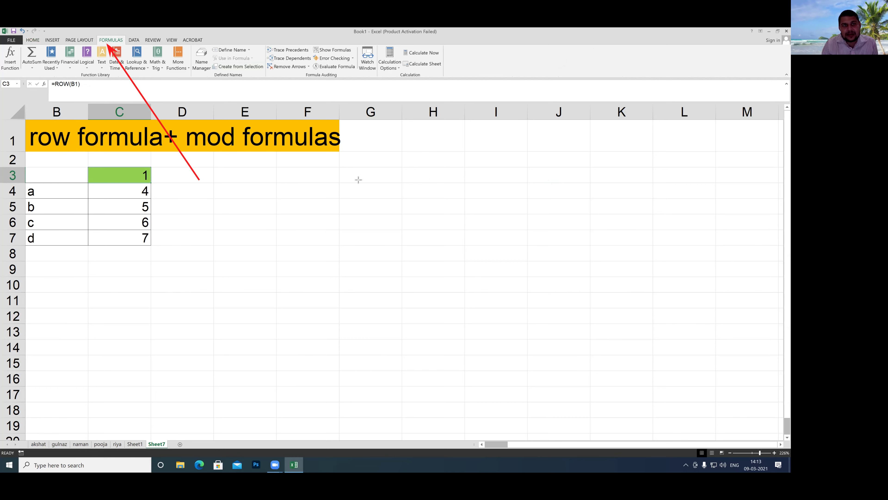
{"action": "left_click_drag", "start_coordinate": [277, 184], "coordinate": [278, 149]}
{"action": "left_click_drag", "start_coordinate": [276, 113], "coordinate": [284, 51]}
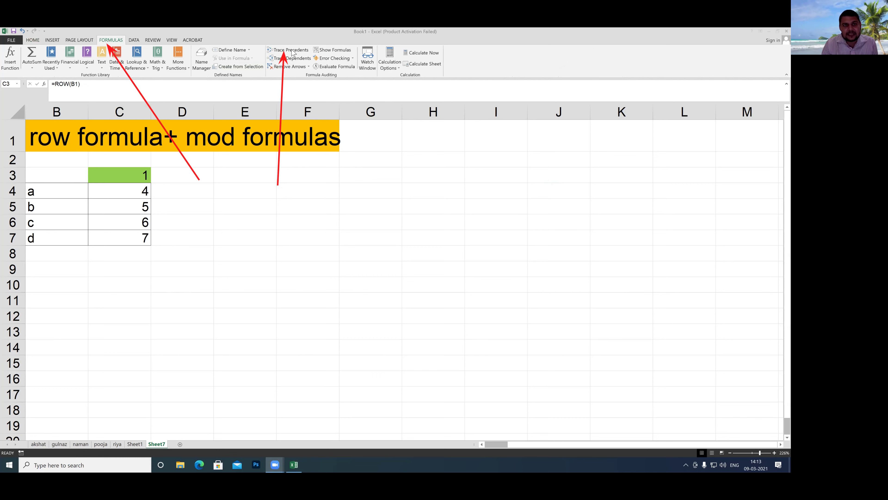
{"action": "left_click", "coordinate": [293, 52]}
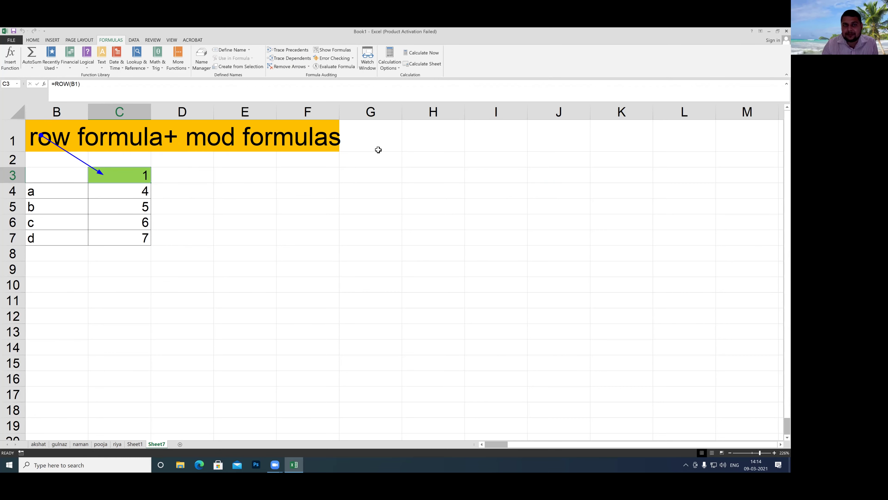
{"action": "left_click", "coordinate": [287, 66]}
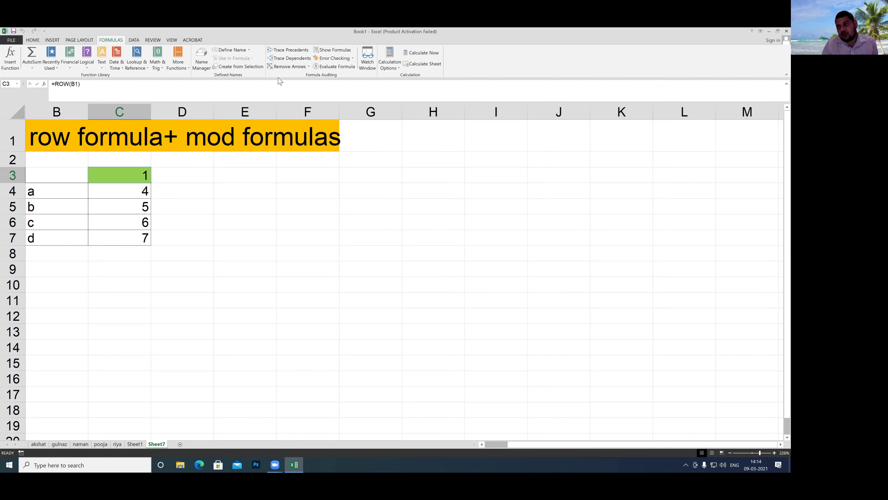
{"action": "left_click", "coordinate": [184, 177]}
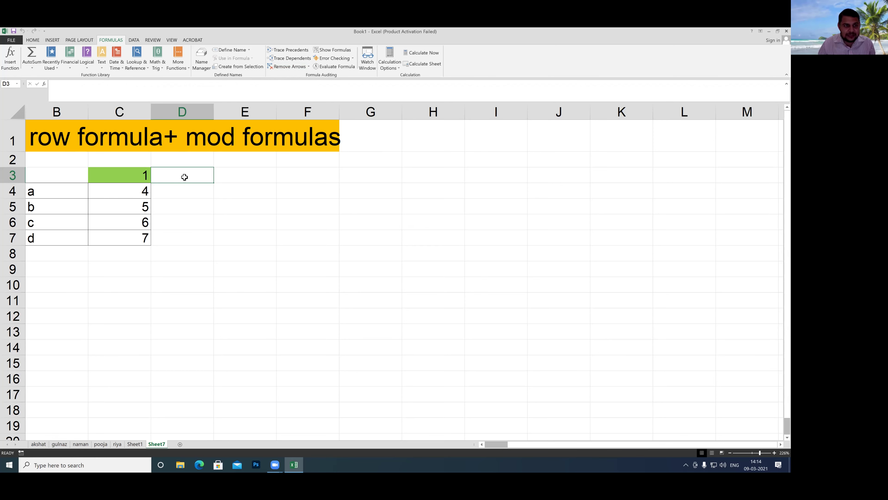
Step: Label D3 'mod', correcting the mistyped 'mode' entry
{"action": "type", "text": "mode"}
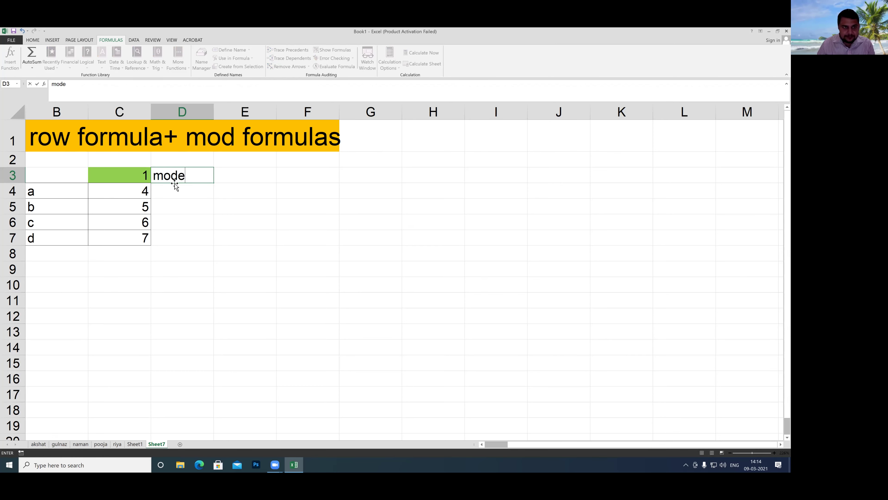
{"action": "key", "text": "Return"}
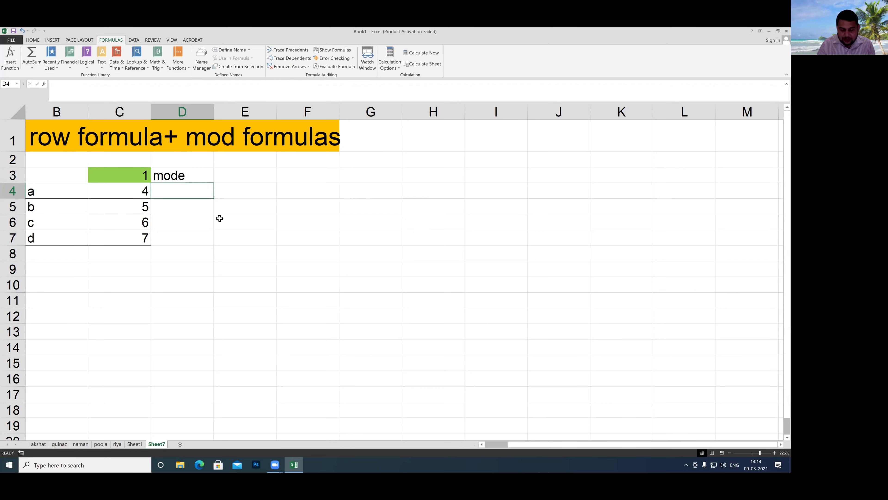
{"action": "type", "text": "="}
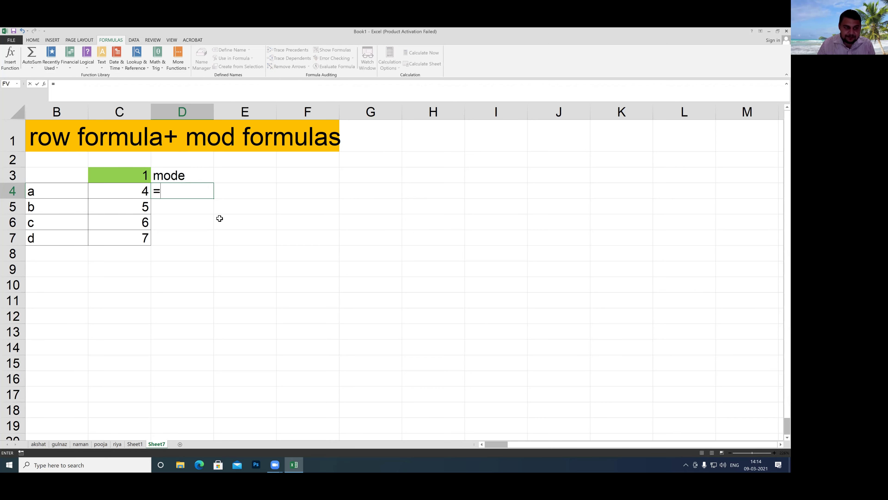
{"action": "left_click", "coordinate": [193, 176]}
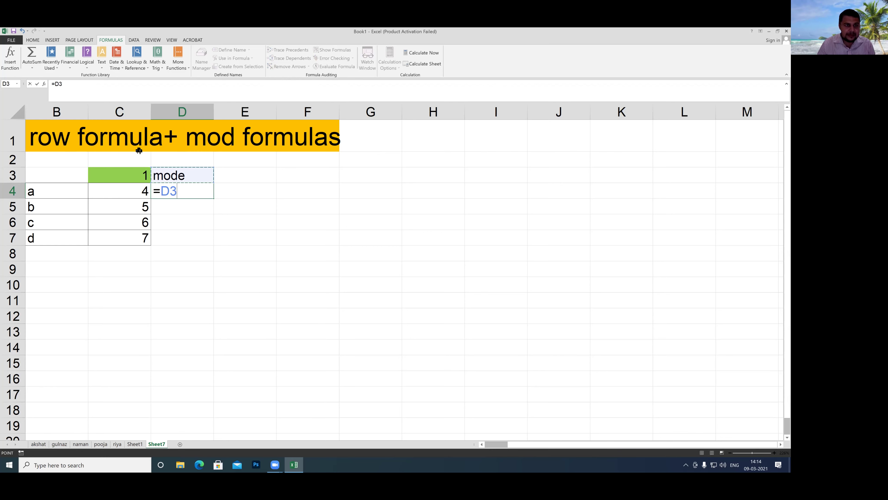
{"action": "key", "text": "BackSpace"}
{"action": "key", "text": "BackSpace"}
{"action": "key", "text": "BackSpace"}
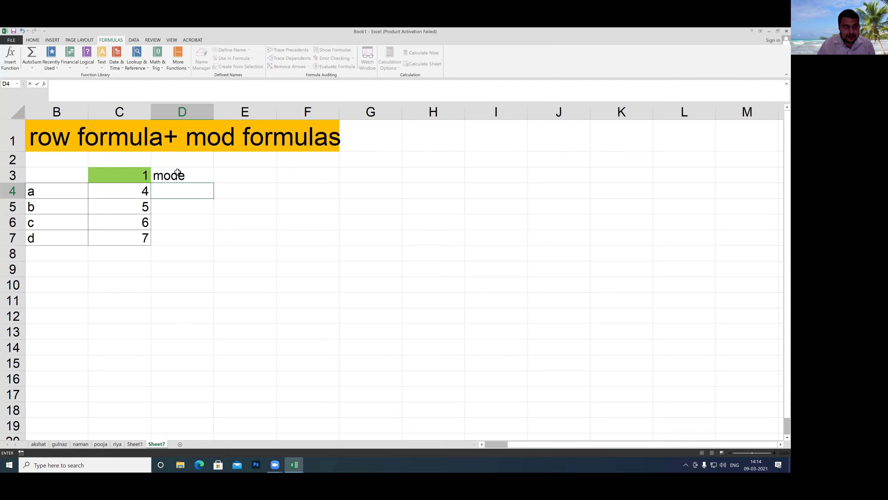
{"action": "left_click", "coordinate": [177, 172]}
{"action": "left_click", "coordinate": [75, 88]}
{"action": "key", "text": "BackSpace"}
{"action": "left_click", "coordinate": [171, 192]}
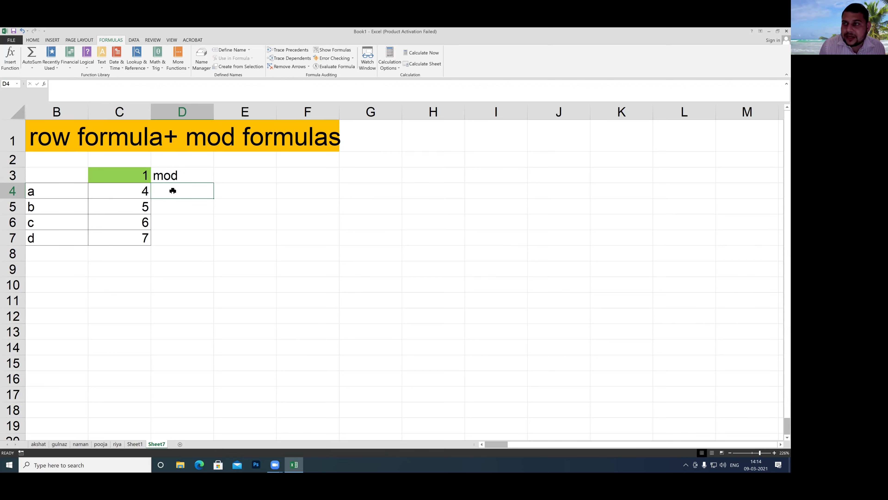
Step: Begin typing =MOD( in D4, browsing past MODE in the function suggestions
{"action": "type", "text": "="}
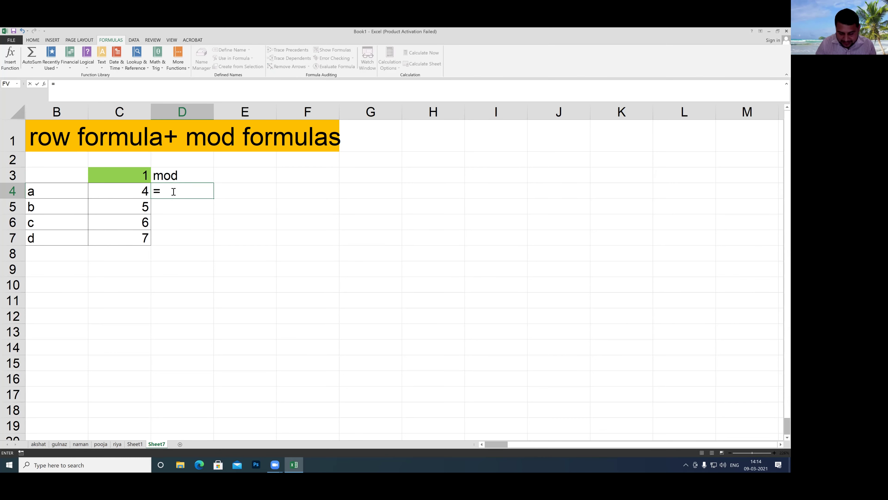
{"action": "type", "text": "mod"}
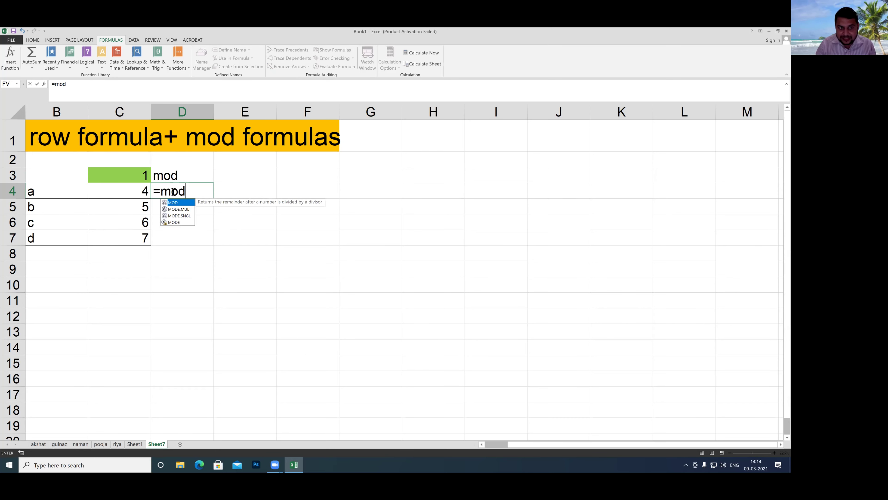
{"action": "key", "text": "Down"}
{"action": "key", "text": "Down"}
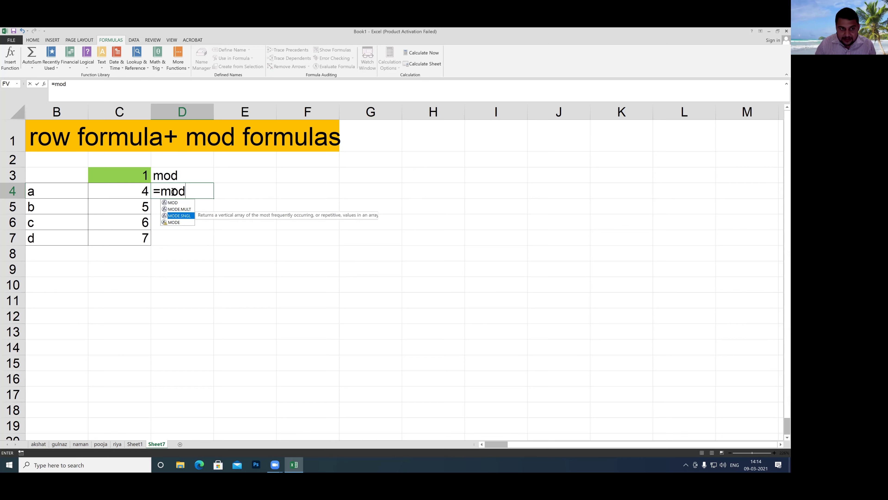
{"action": "key", "text": "Down"}
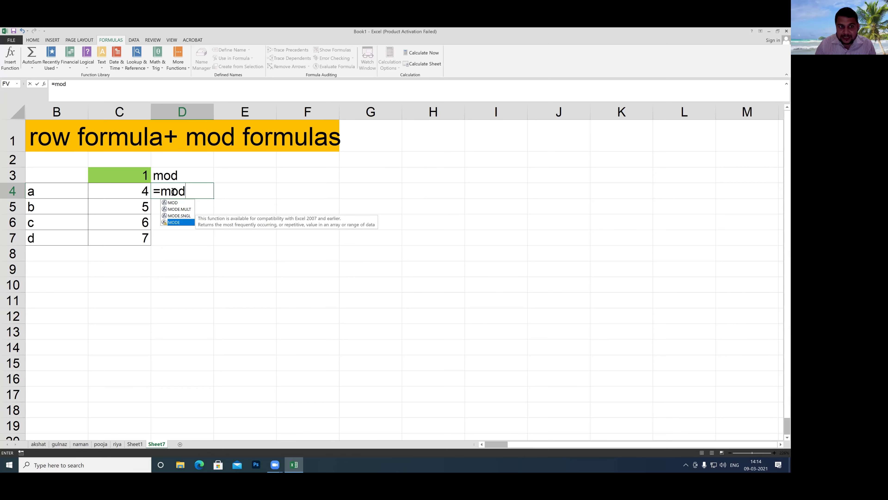
{"action": "key", "text": "Up"}
{"action": "key", "text": "Up"}
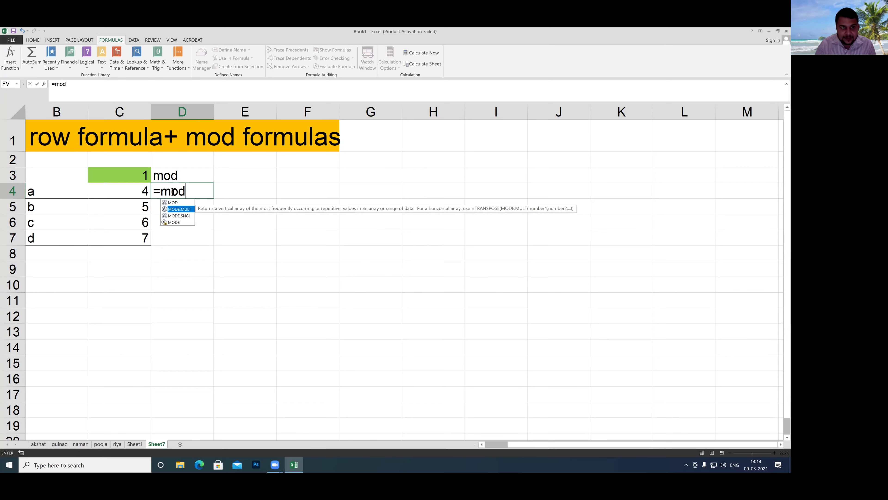
{"action": "key", "text": "Up"}
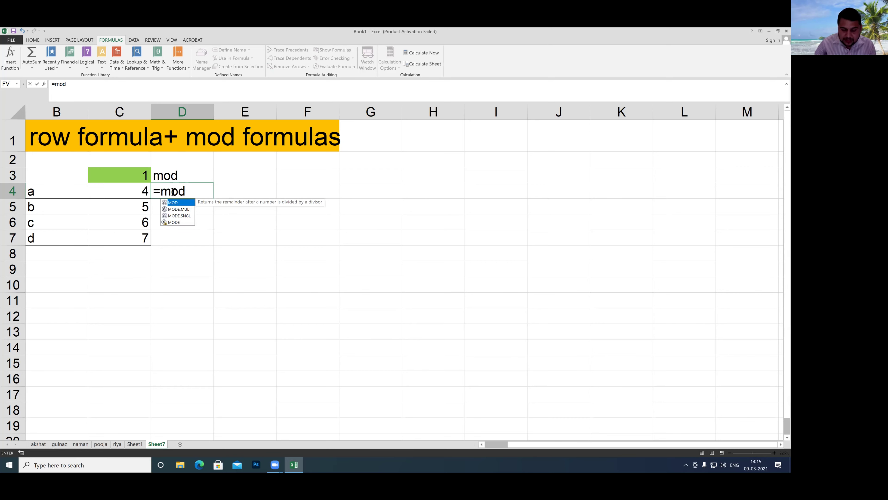
{"action": "type", "text": "("}
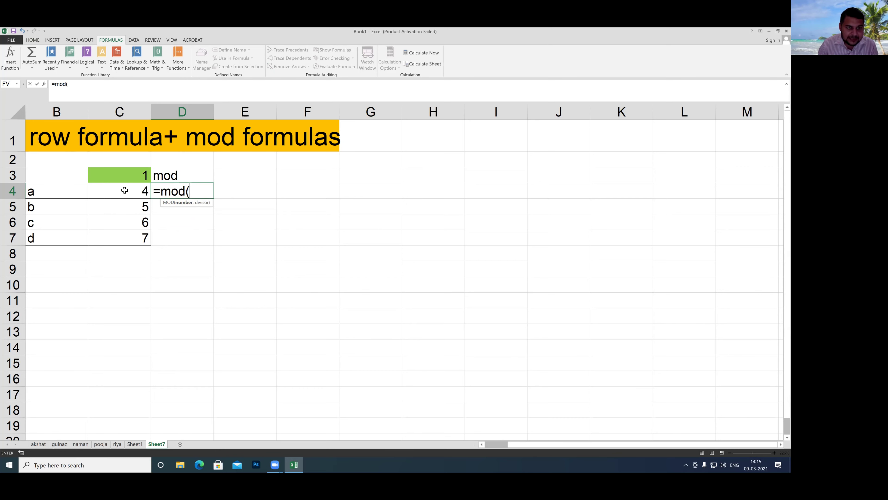
Step: Complete D4 as =MOD(ROW(),2), fixing the brackets, so it returns 0
{"action": "type", "text": ")"}
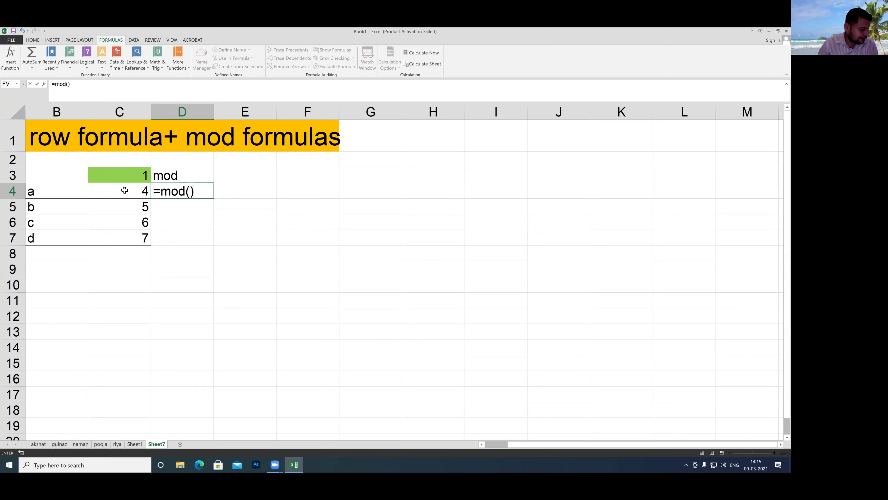
{"action": "key", "text": "BackSpace"}
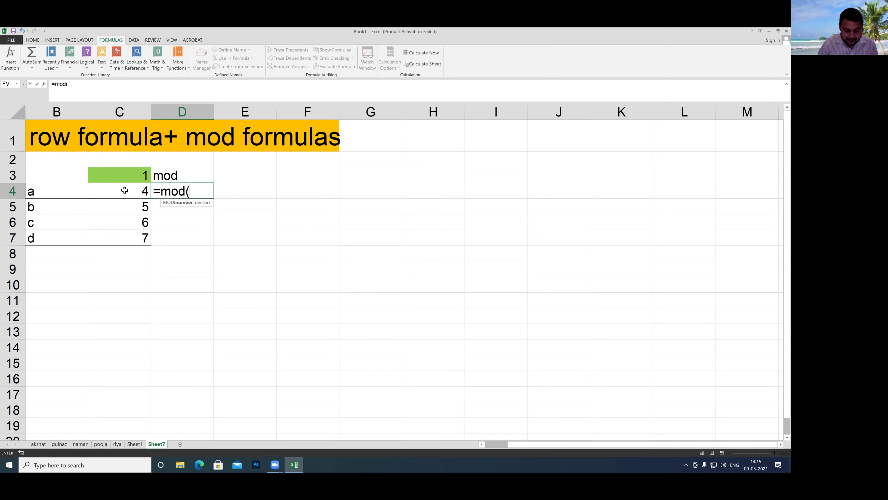
{"action": "type", "text": "row"}
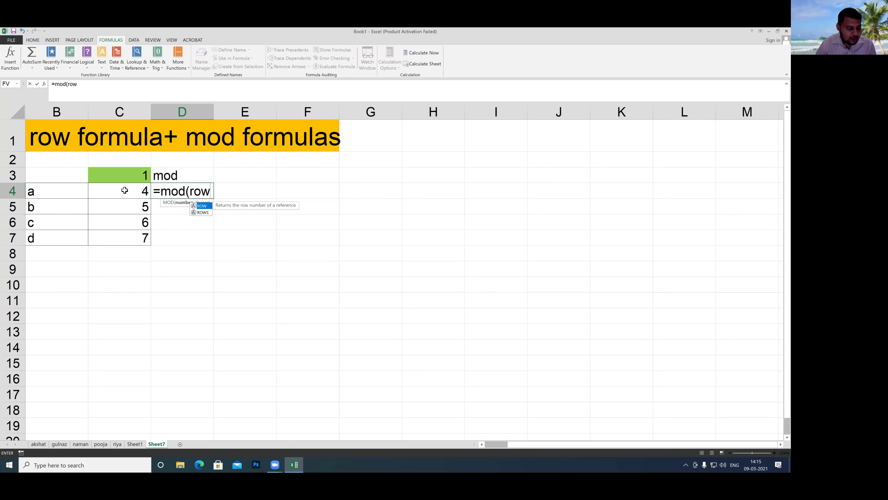
{"action": "type", "text": ","}
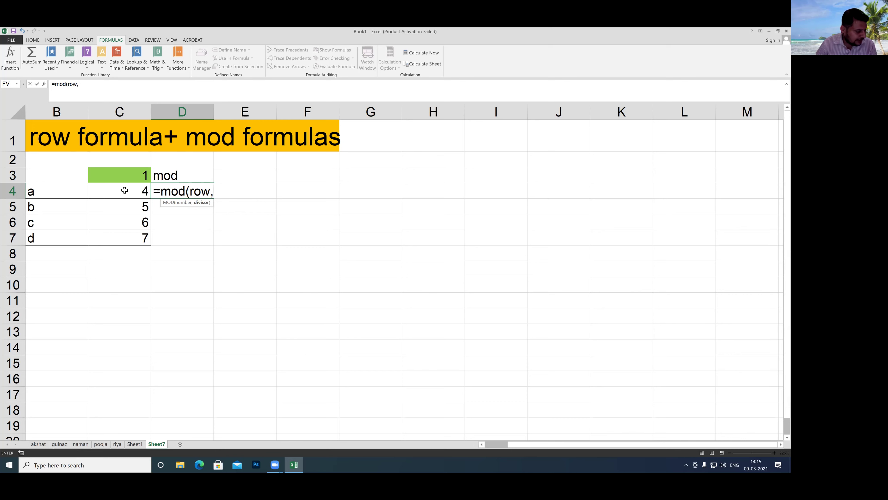
{"action": "type", "text": "2"}
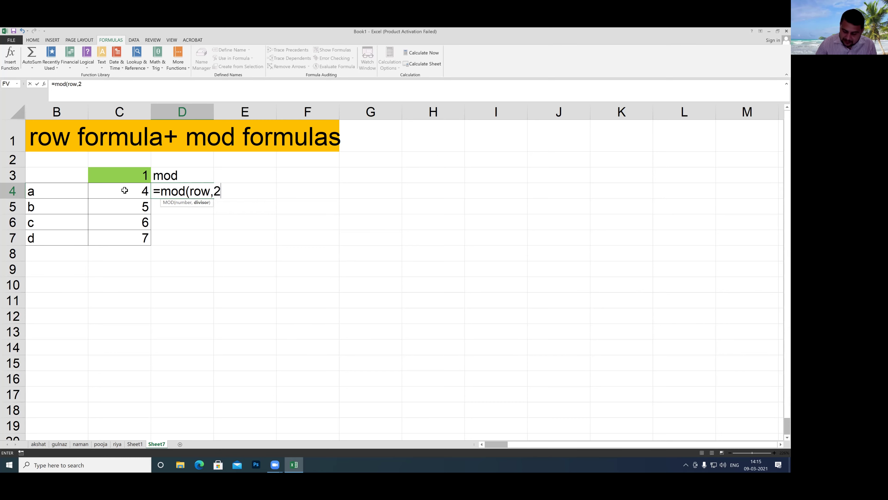
{"action": "type", "text": ")"}
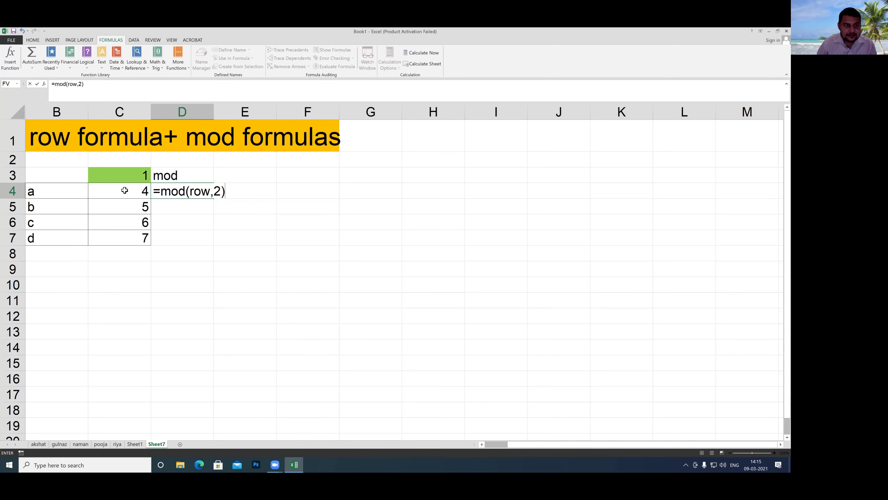
{"action": "left_click", "coordinate": [211, 192]}
{"action": "type", "text": "()"}
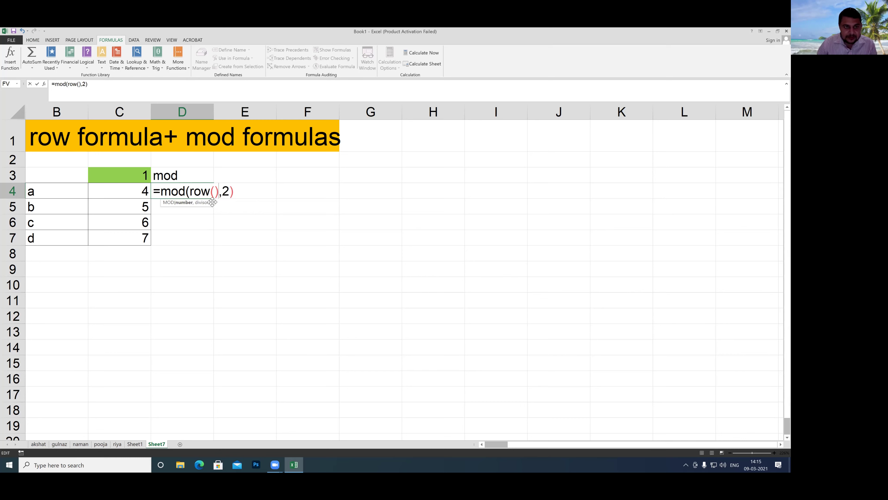
{"action": "key", "text": "Return"}
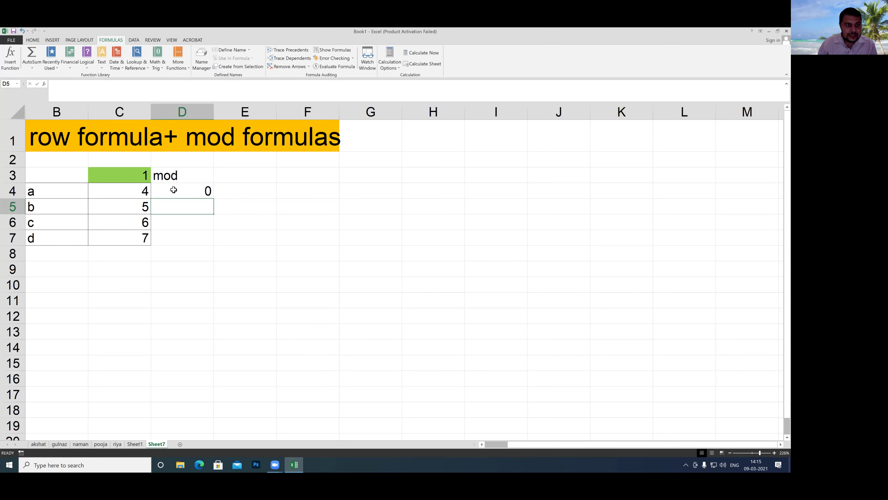
Step: Copy D4's MOD formula down to D7 and check the 0, 1, 0, 1 results
{"action": "left_click", "coordinate": [174, 189]}
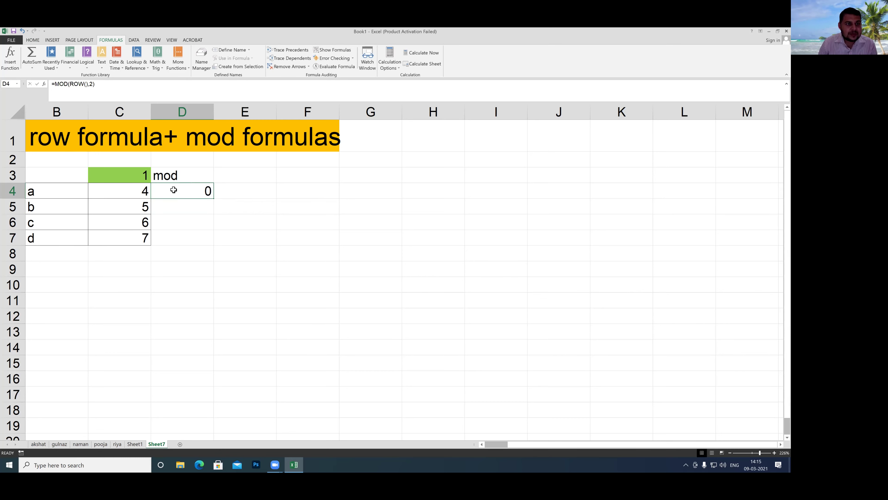
{"action": "left_click_drag", "start_coordinate": [215, 199], "coordinate": [205, 243]}
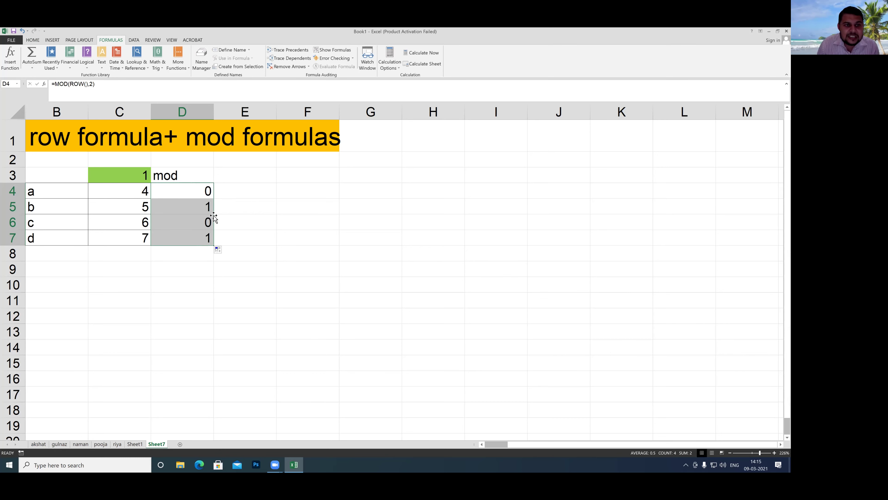
{"action": "left_click", "coordinate": [203, 207]}
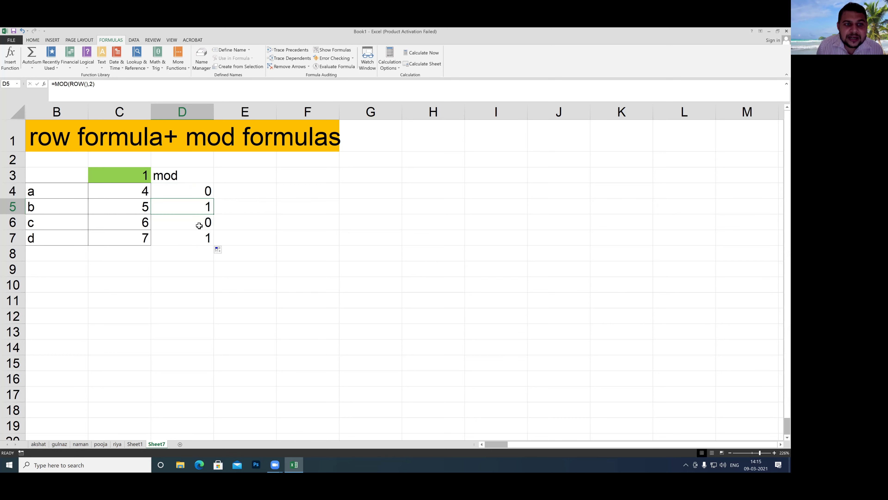
{"action": "left_click", "coordinate": [195, 239]}
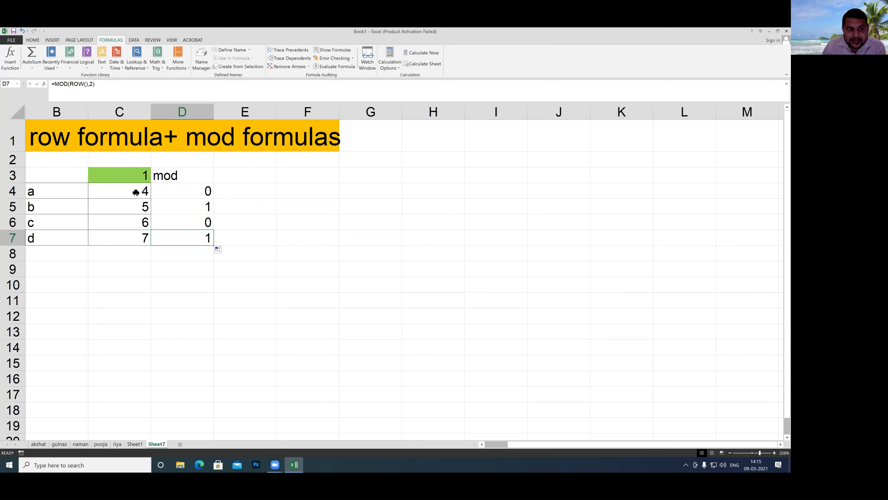
{"action": "left_click_drag", "start_coordinate": [135, 192], "coordinate": [171, 192]}
{"action": "left_click", "coordinate": [178, 194]}
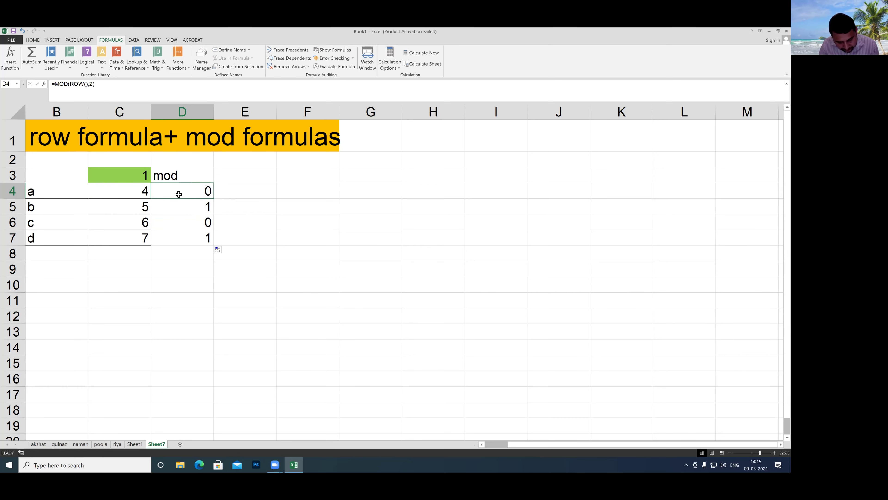
{"action": "double_click", "coordinate": [179, 194]}
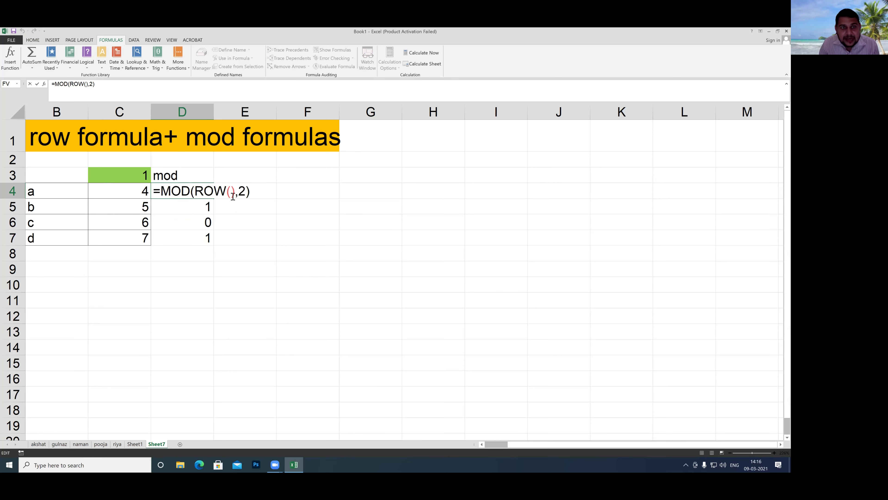
{"action": "left_click_drag", "start_coordinate": [239, 192], "coordinate": [247, 192]}
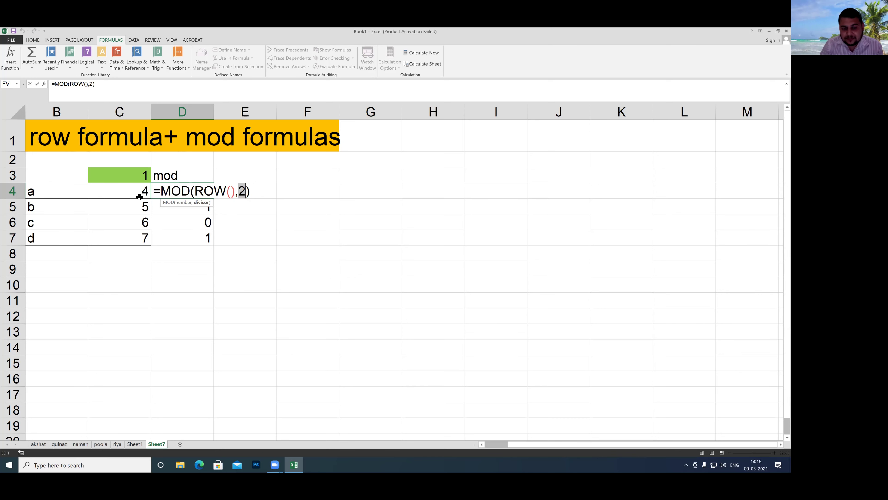
{"action": "key", "text": "Return"}
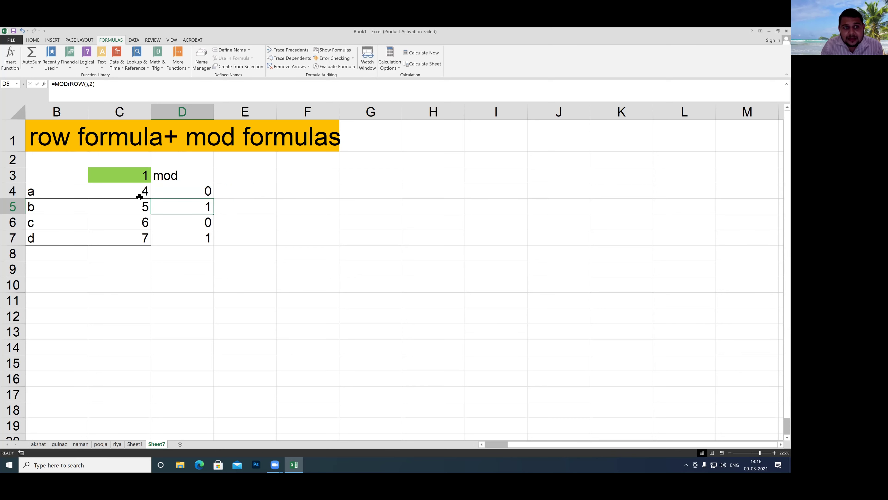
{"action": "left_click", "coordinate": [185, 272]}
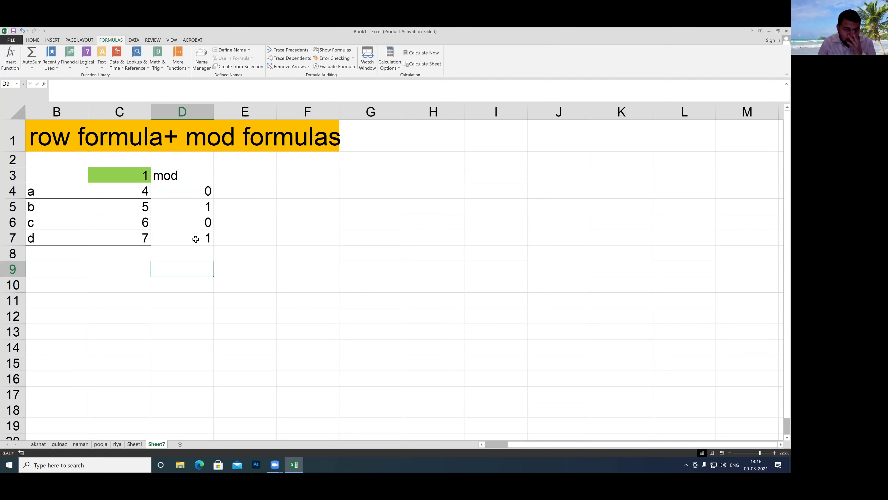
{"action": "left_click", "coordinate": [194, 192]}
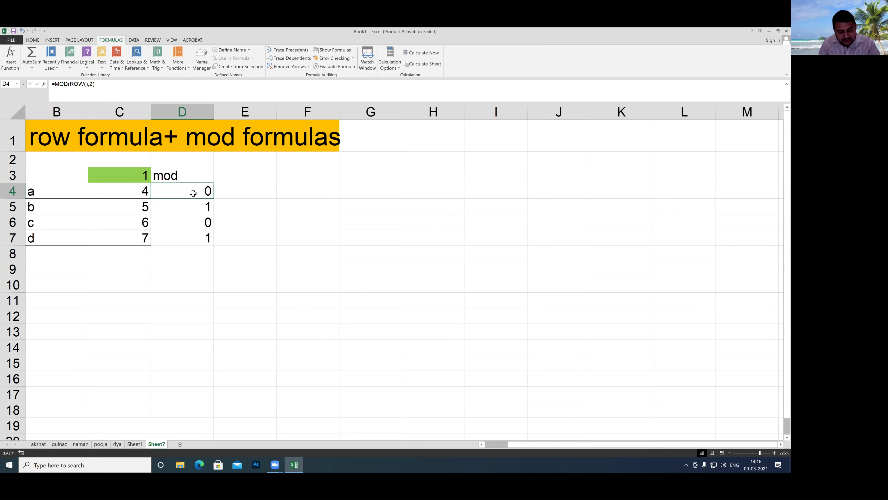
{"action": "key", "text": "F2"}
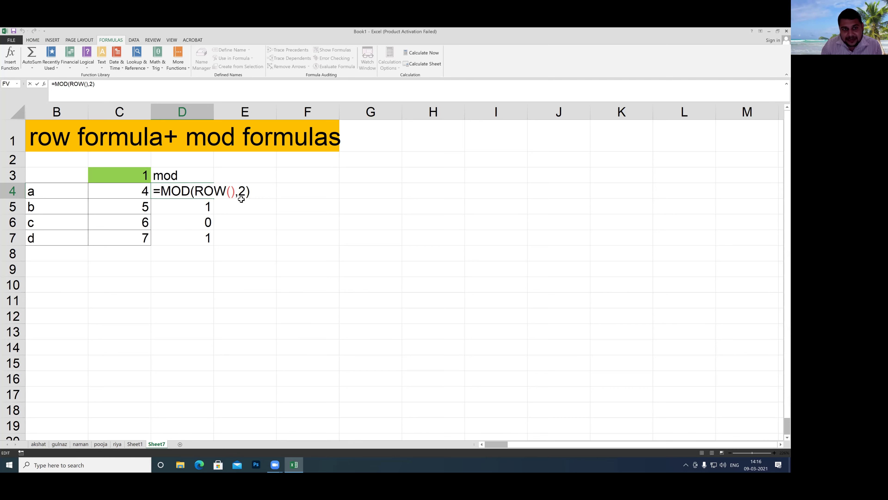
{"action": "key", "text": "Return"}
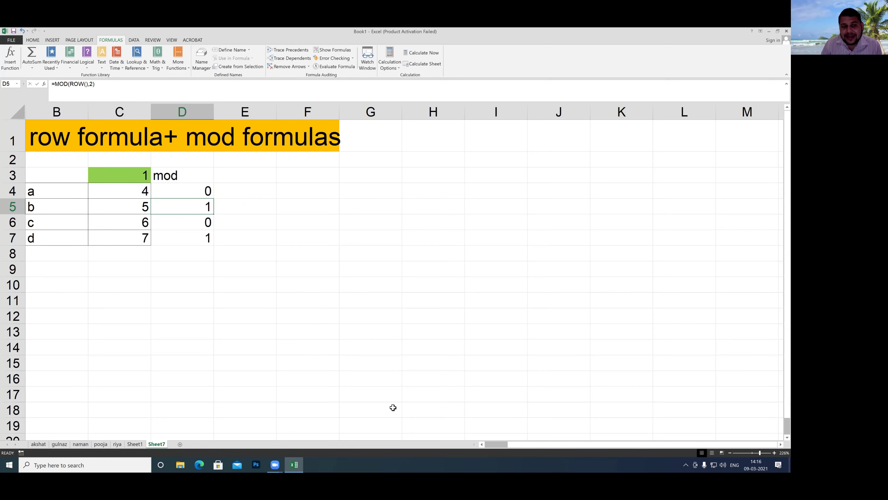
{"action": "left_click_drag", "start_coordinate": [189, 192], "coordinate": [184, 241]}
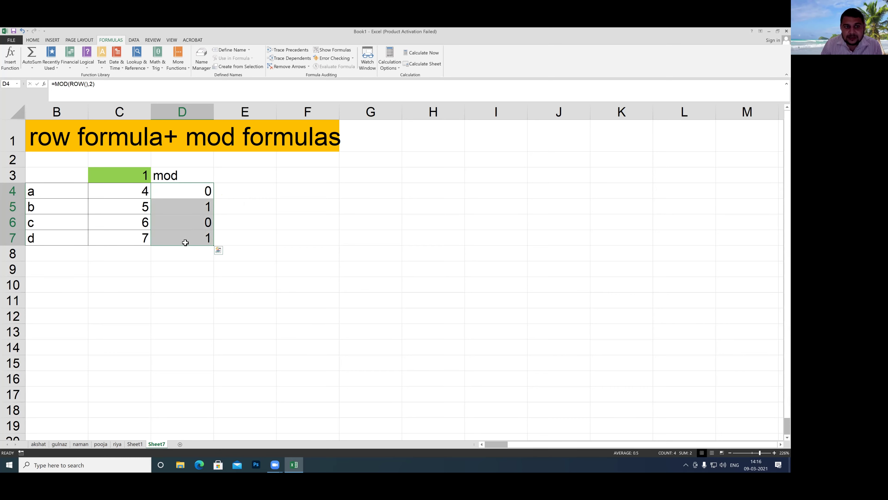
{"action": "left_click_drag", "start_coordinate": [345, 367], "coordinate": [334, 366]}
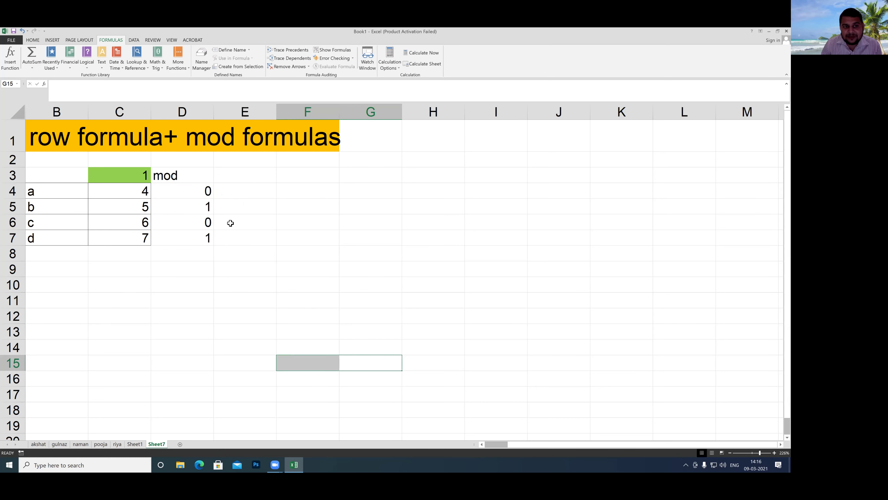
{"action": "left_click_drag", "start_coordinate": [123, 188], "coordinate": [125, 232]}
{"action": "mouse_move", "coordinate": [53, 185]}
{"action": "left_mouse_down"}
{"action": "mouse_move", "coordinate": [131, 204]}
{"action": "mouse_move", "coordinate": [142, 236]}
{"action": "left_mouse_up"}
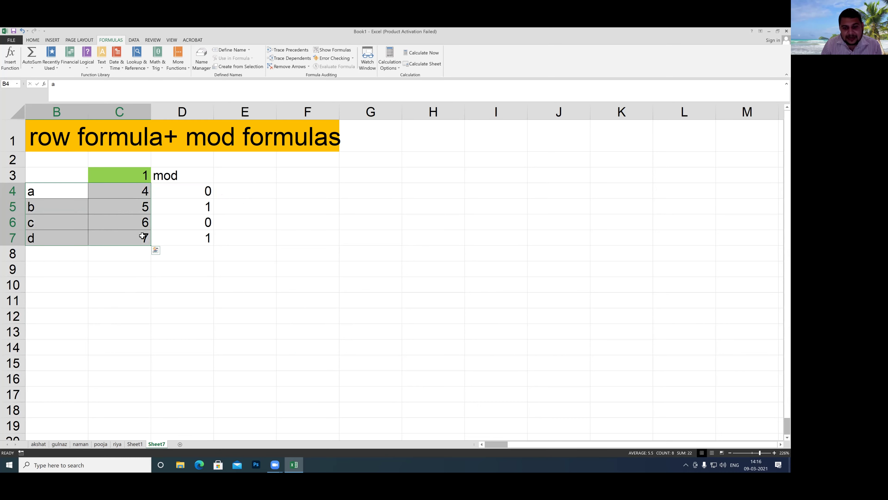